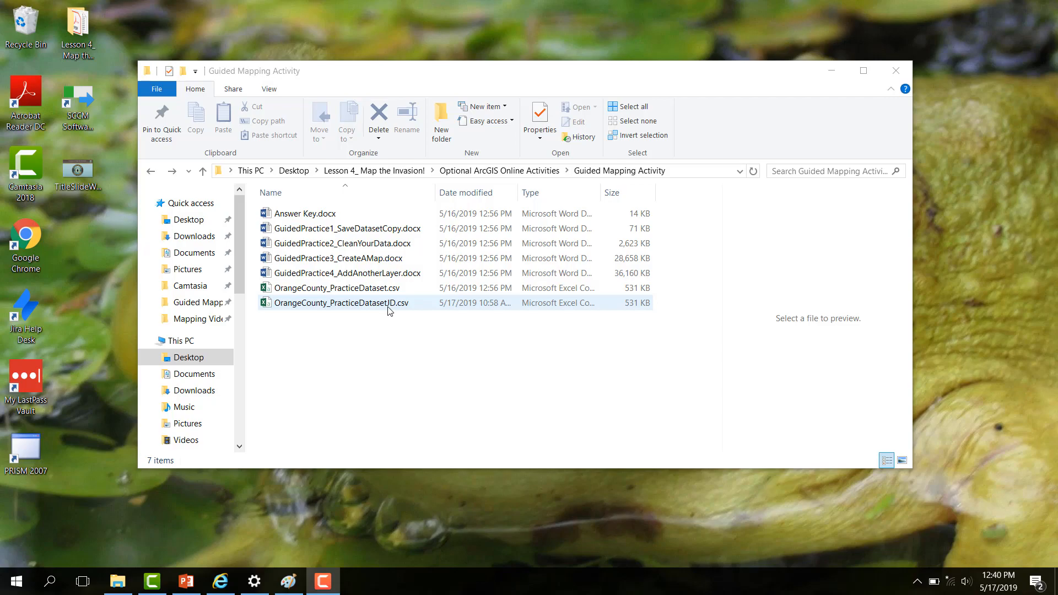
# - Open the OrangeCounty_PracticeDatasetJD.csv file from the Guided Mapping Activity folder
pyautogui.doubleClick(389, 304)
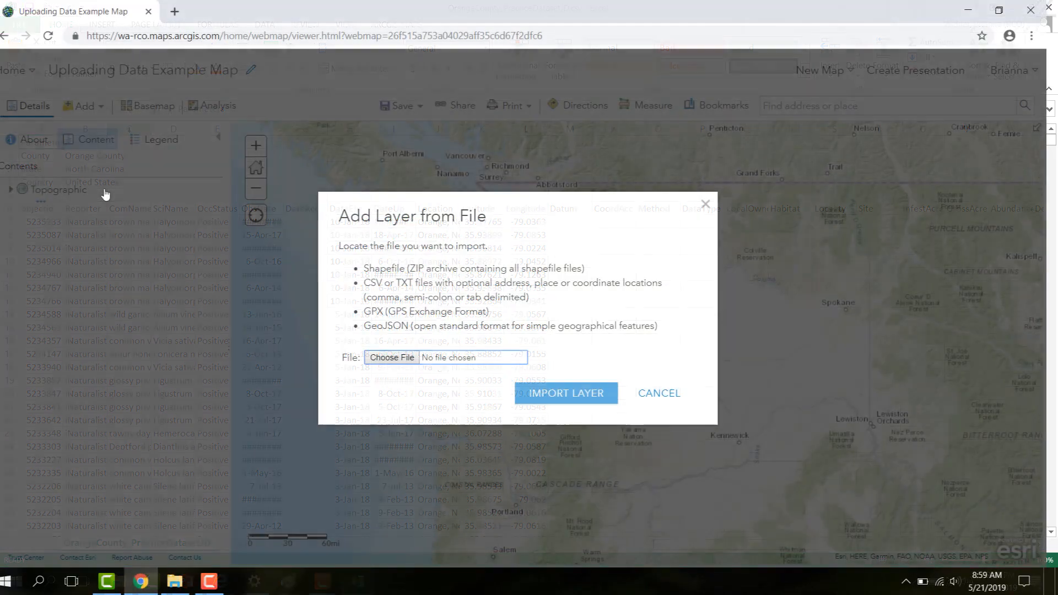
# - Switch to ArcGIS Online and import OrangeCounty_PracticeDatasetJD.csv as a file layer into the Uploading Data Example Map
pyautogui.click(391, 357)
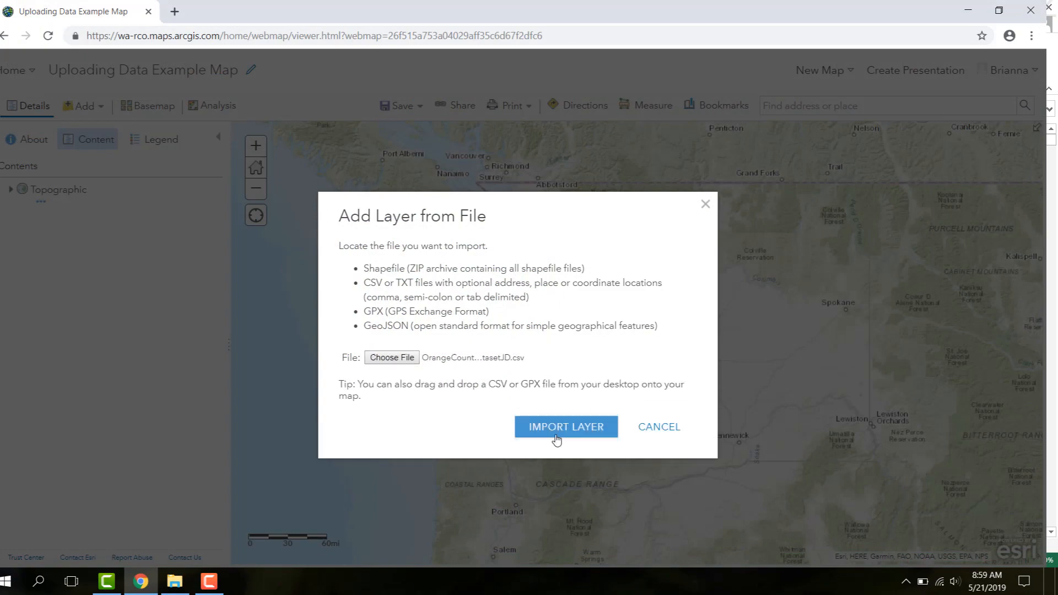
pyautogui.click(556, 439)
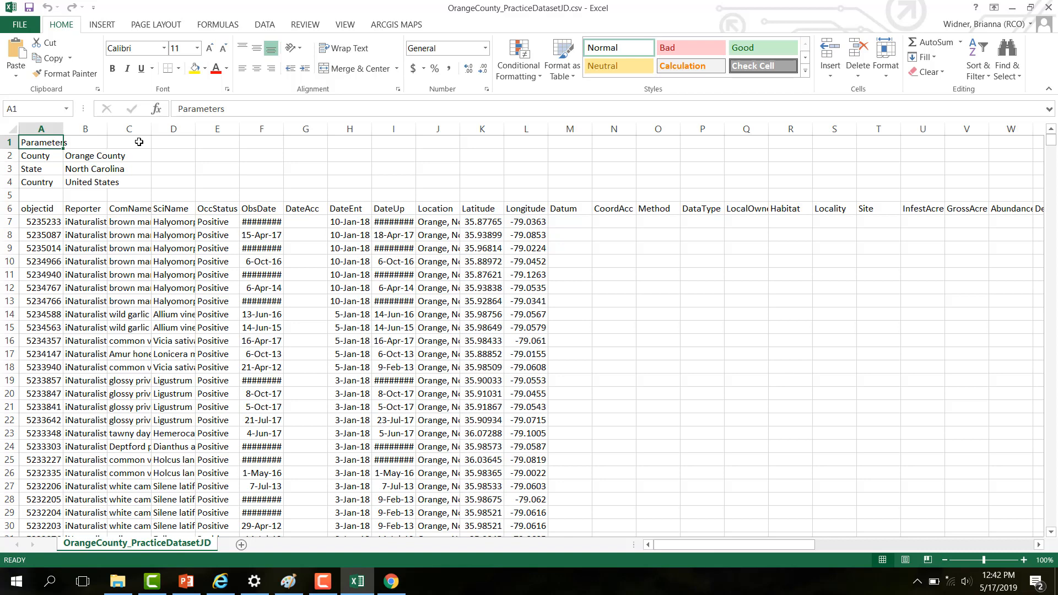
# - In Excel, delete rows 1 through 5, which hold the parameters above the column headings
pyautogui.click(7, 142)
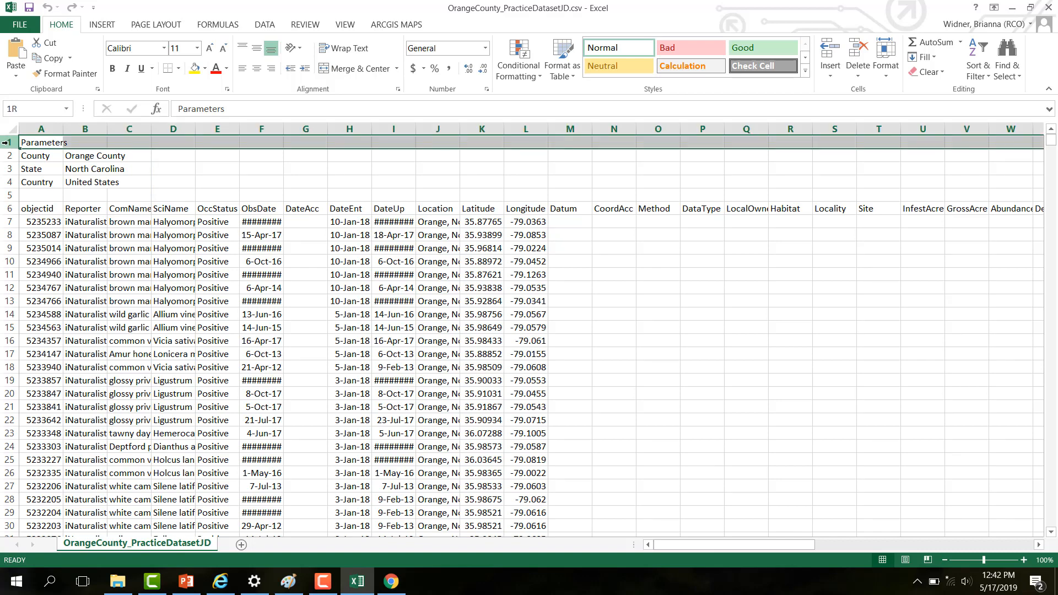
pyautogui.moveTo(7, 142); pyautogui.dragTo(6, 195)
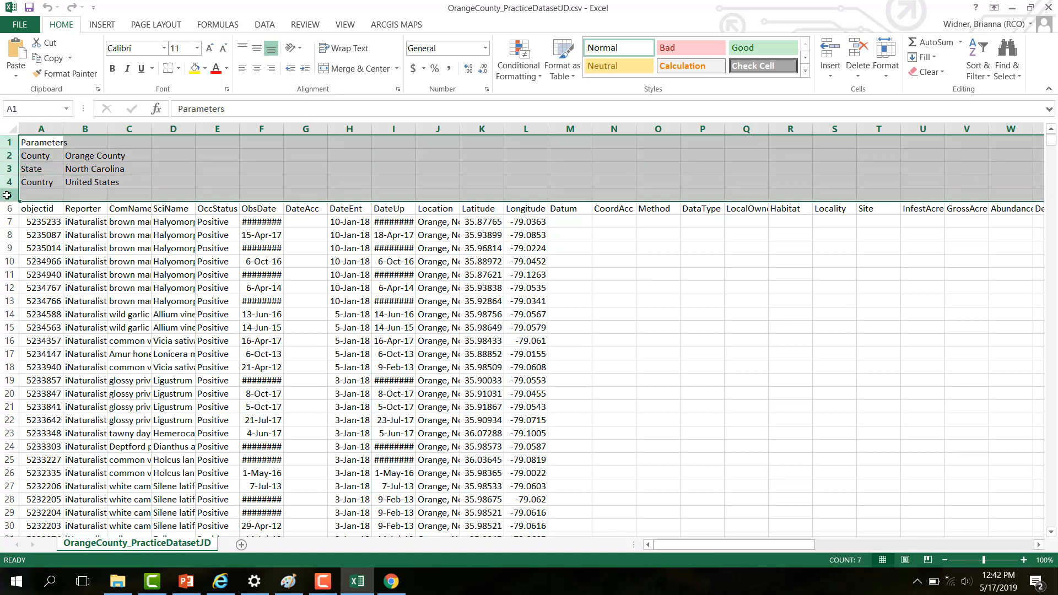
pyautogui.rightClick(36, 188)
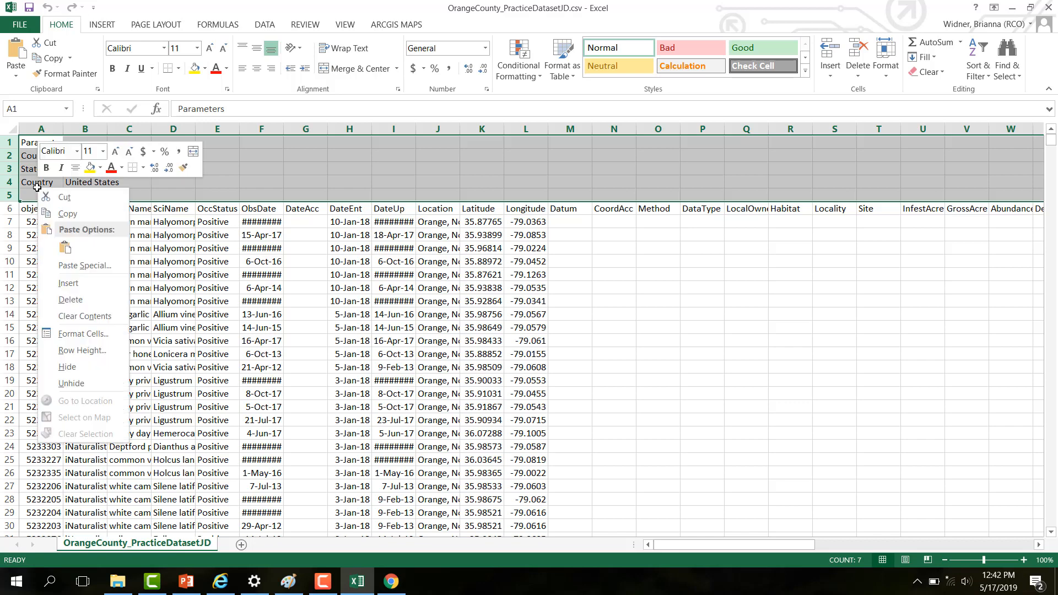
pyautogui.click(80, 303)
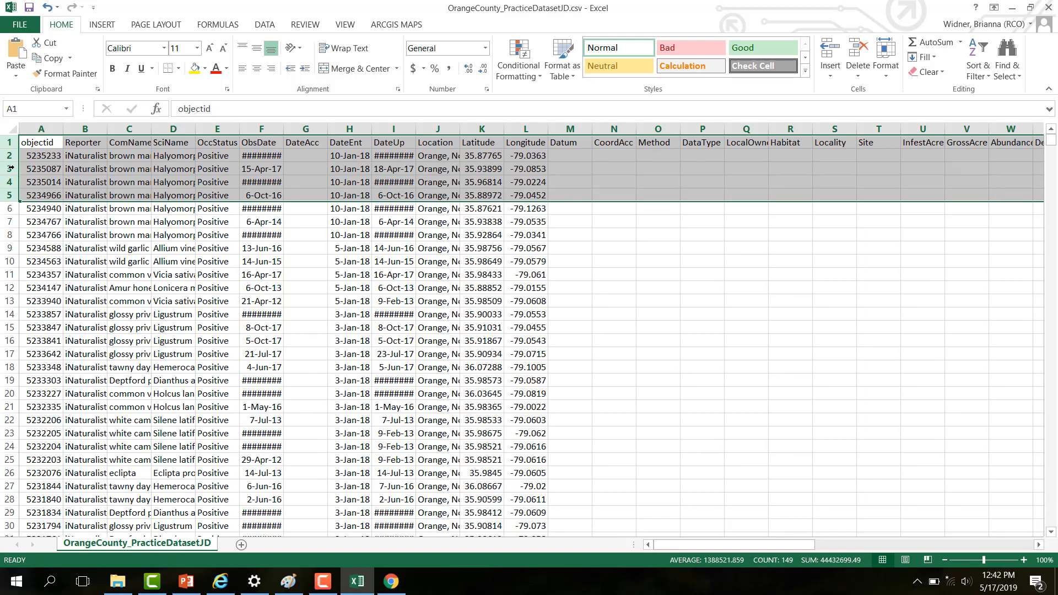
# - Examine the heading row and the ComName, SciName, Location, Latitude, Longitude, Datum and Comments columns needed for mapping
pyautogui.click(8, 141)
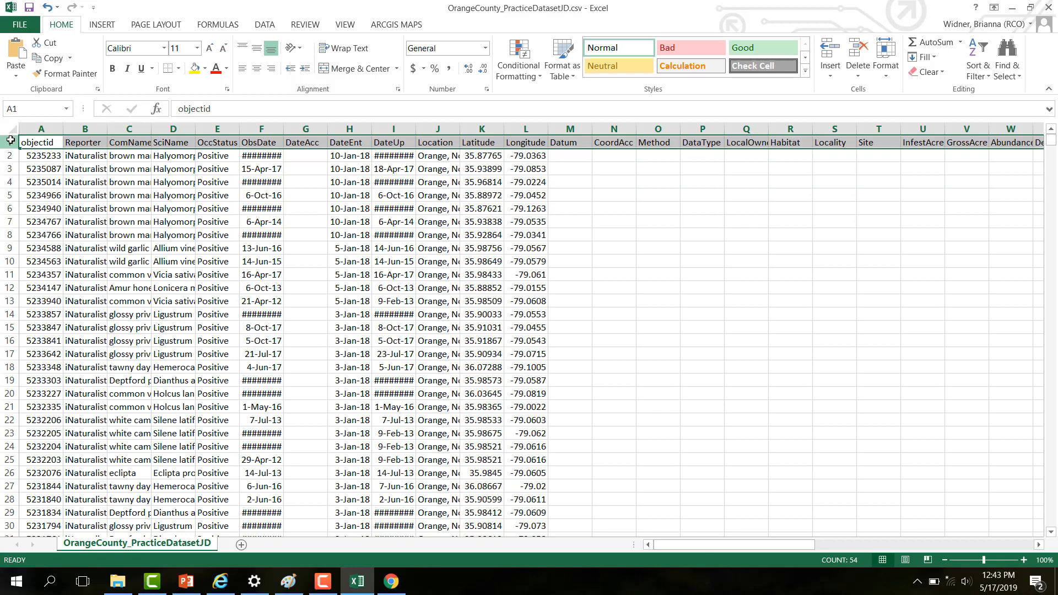
pyautogui.moveTo(679, 550)
pyautogui.mouseDown()
pyautogui.moveTo(762, 554)
pyautogui.moveTo(662, 551)
pyautogui.mouseUp()
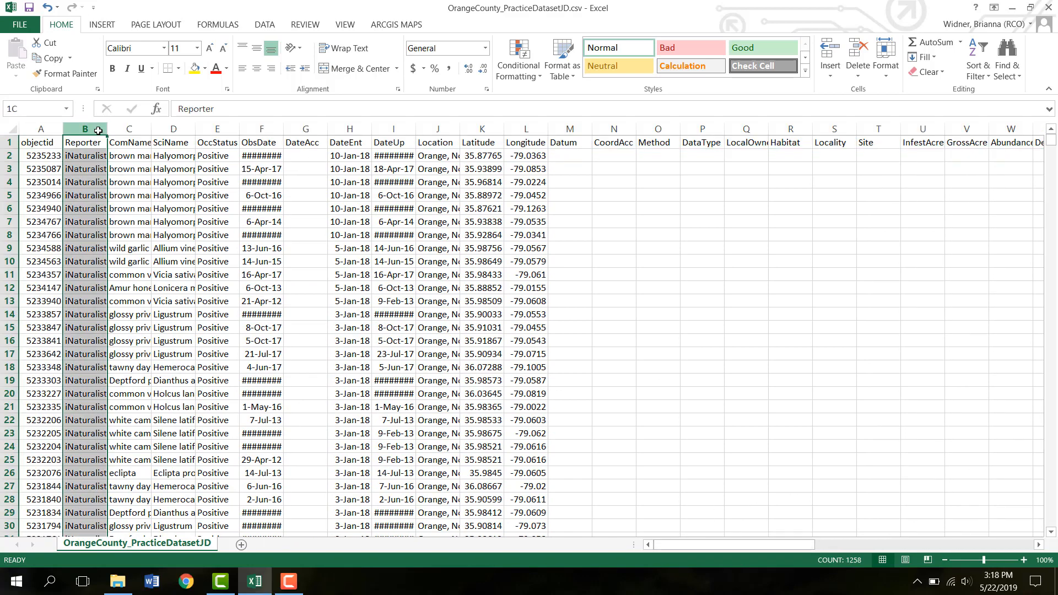
pyautogui.click(126, 129)
pyautogui.moveTo(126, 130); pyautogui.dragTo(116, 130)
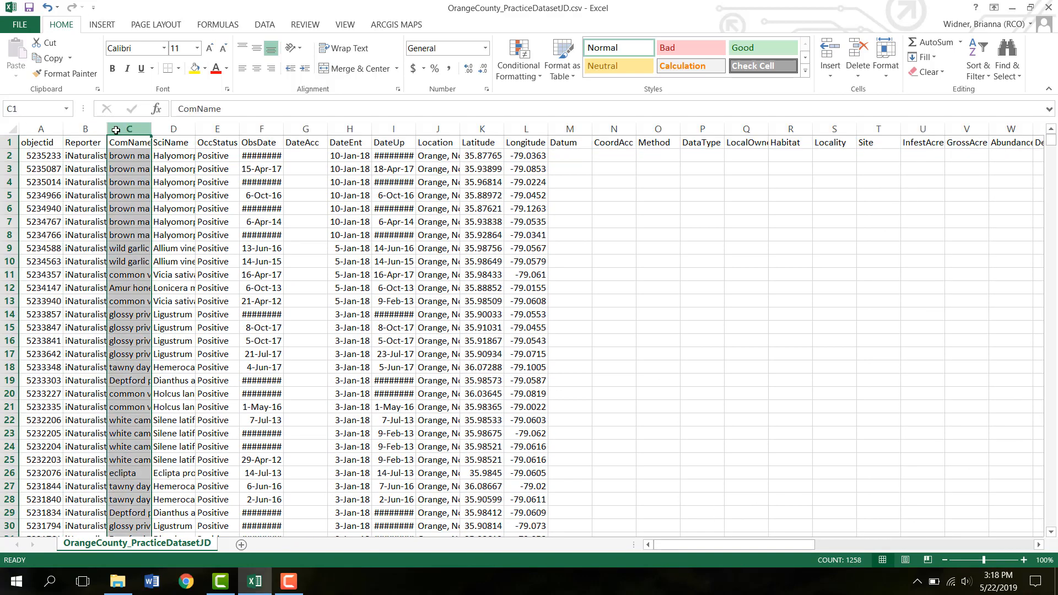
pyautogui.click(173, 129)
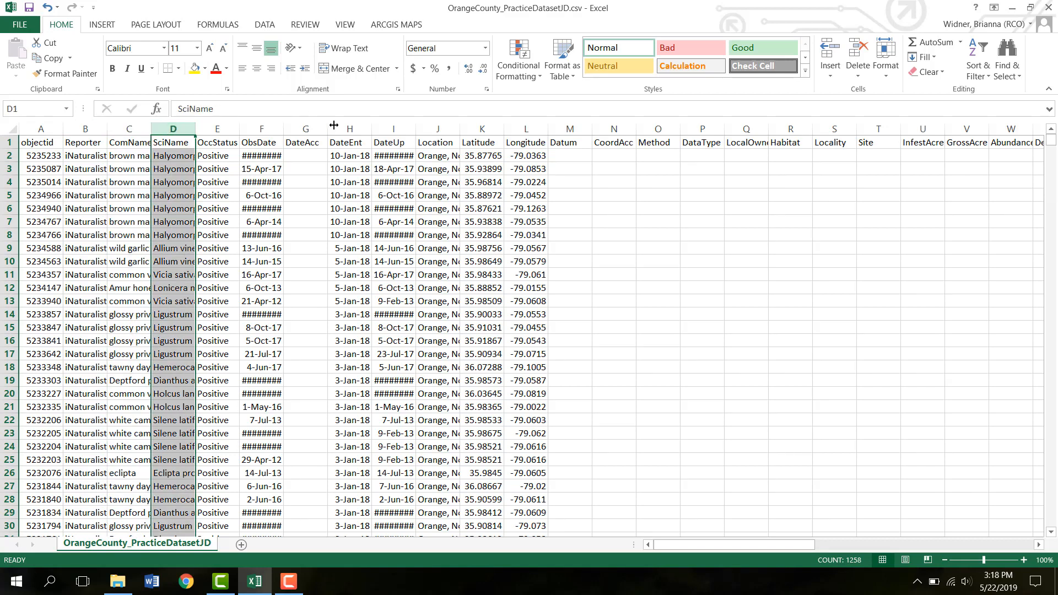
pyautogui.click(438, 129)
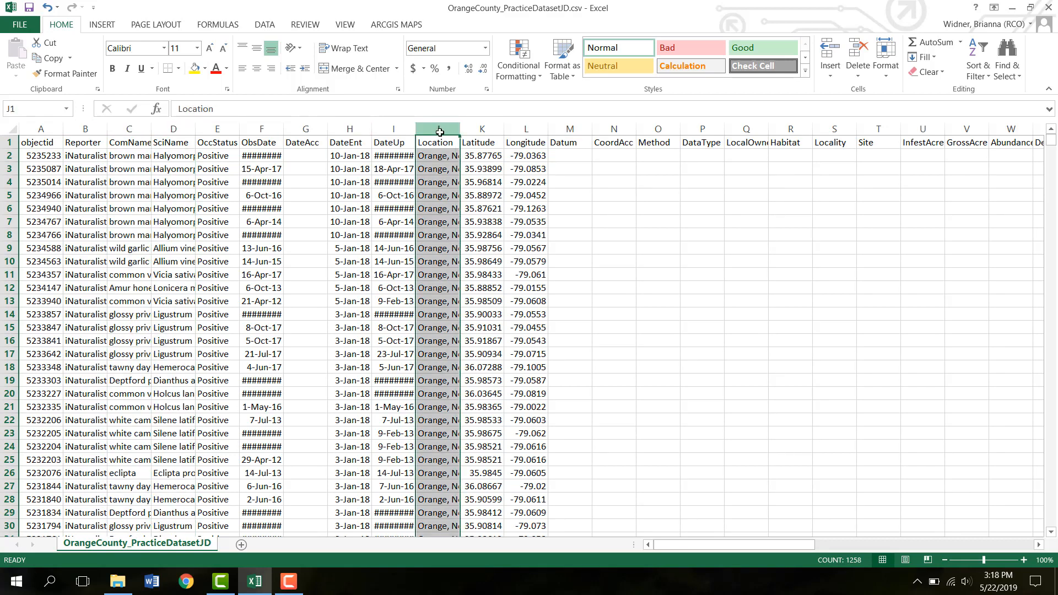
pyautogui.click(474, 129)
pyautogui.click(516, 128)
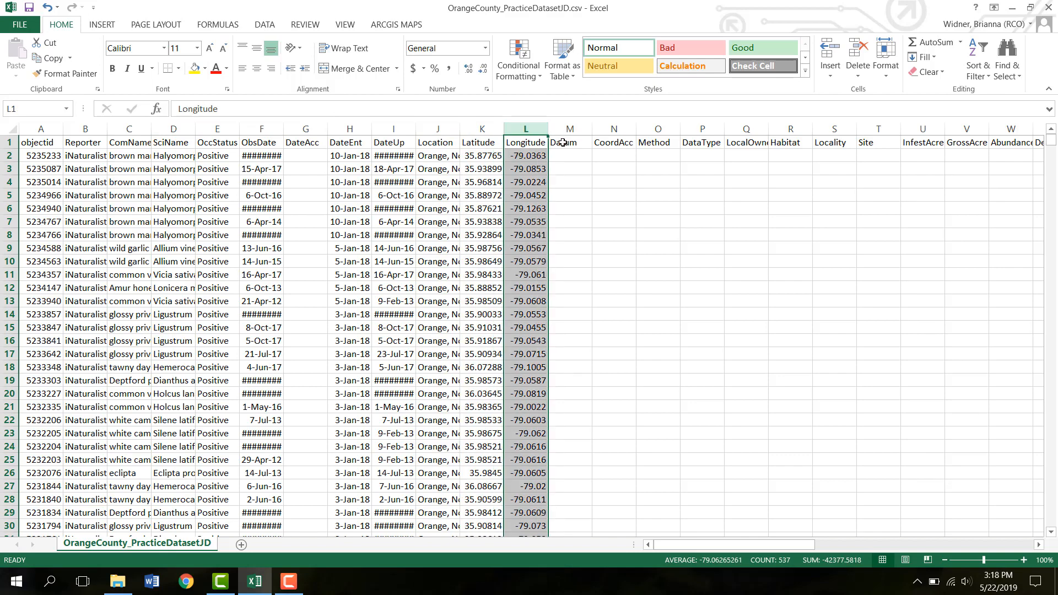
pyautogui.click(571, 129)
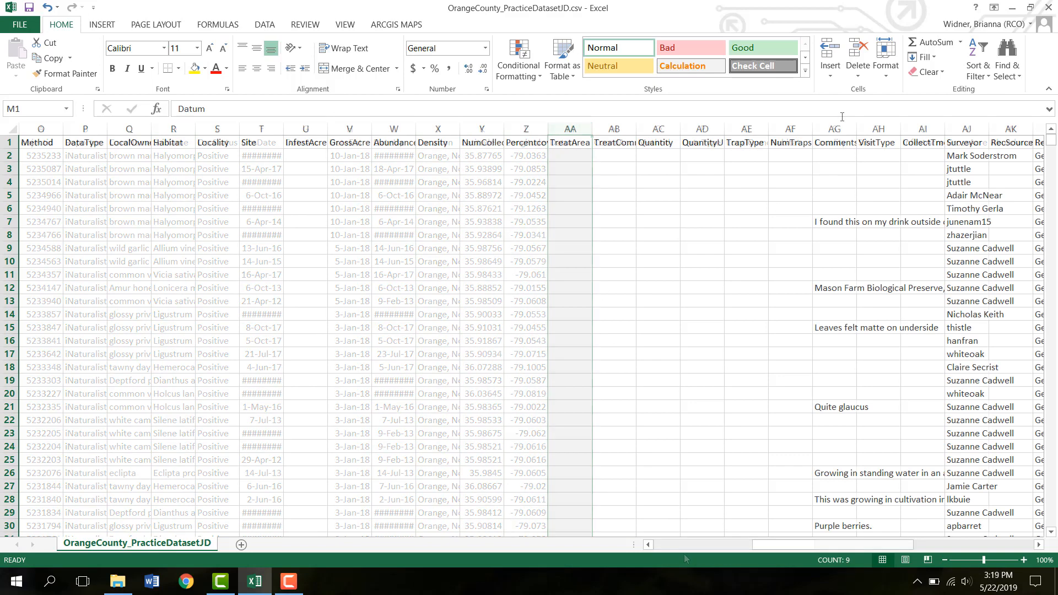
pyautogui.click(835, 129)
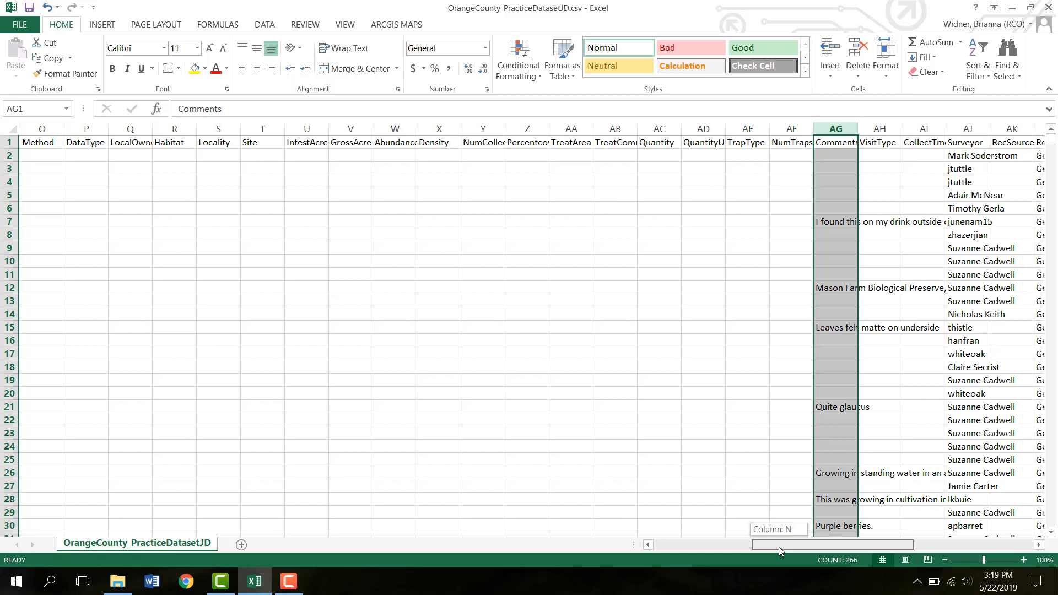
pyautogui.moveTo(778, 547); pyautogui.dragTo(673, 552)
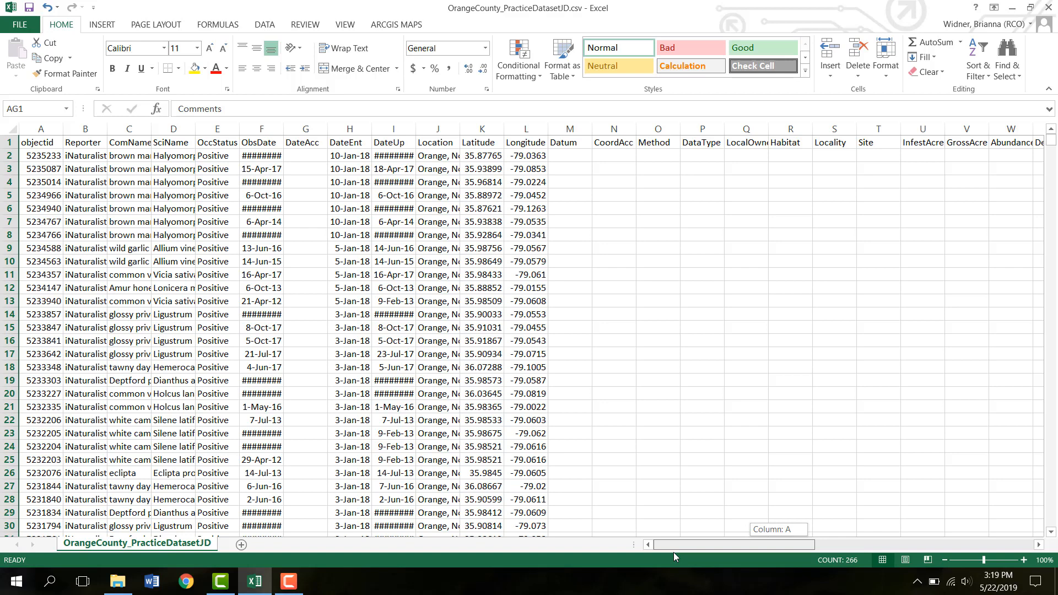
pyautogui.moveTo(649, 553); pyautogui.dragTo(649, 553)
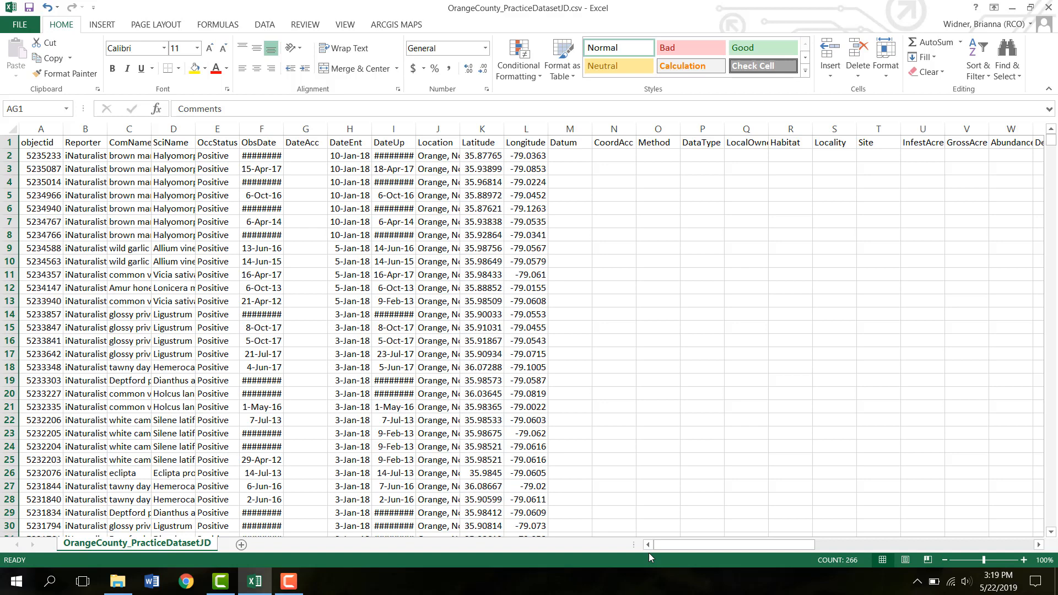
# - Delete the objectid and OccStatus columns from the dataset
pyautogui.click(40, 128)
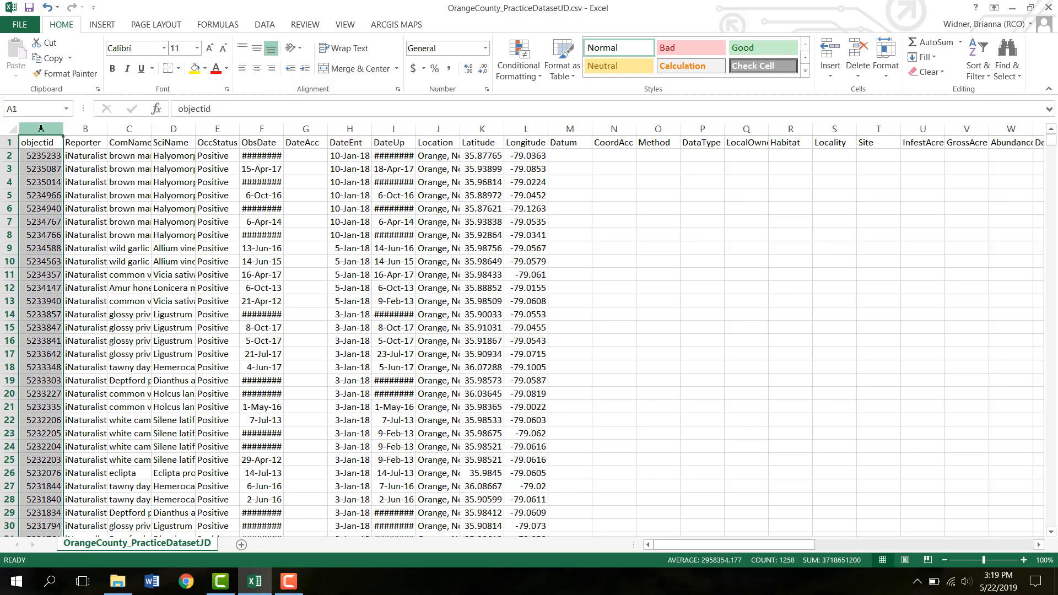
pyautogui.rightClick(41, 130)
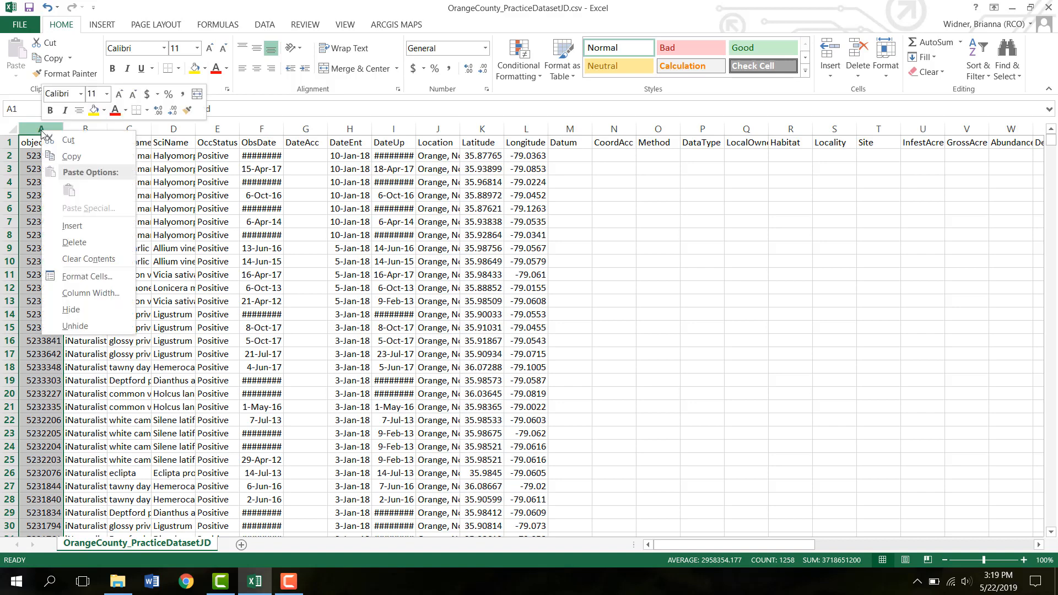
pyautogui.click(80, 249)
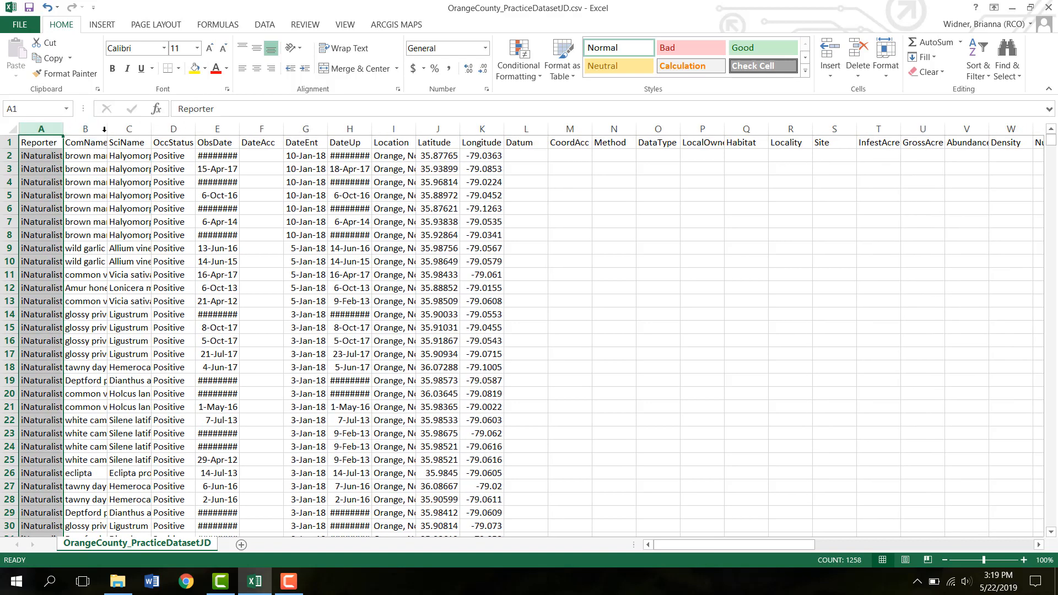
pyautogui.click(159, 130)
pyautogui.rightClick(158, 130)
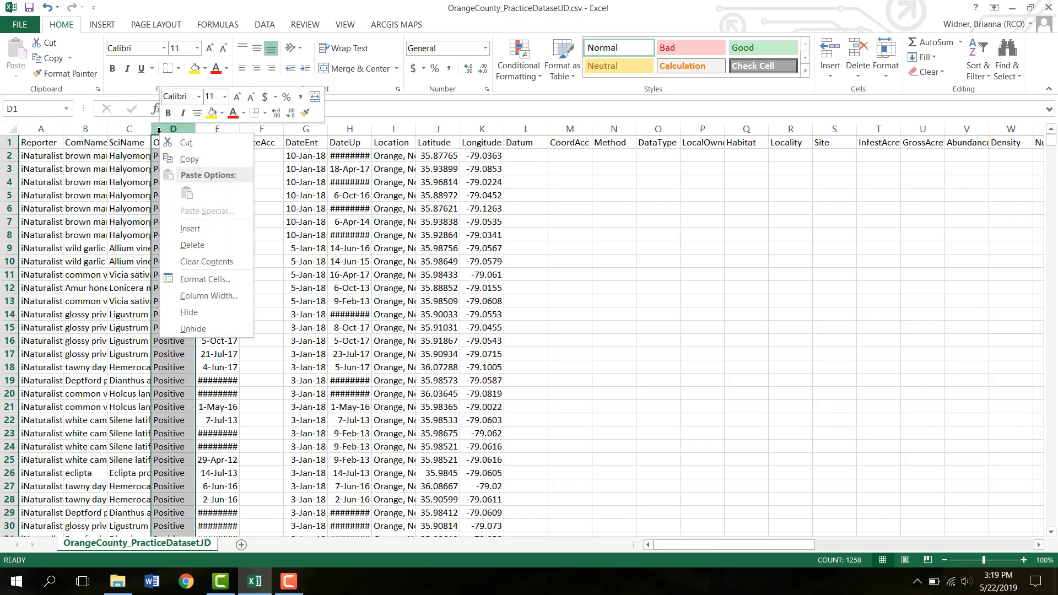
pyautogui.click(198, 250)
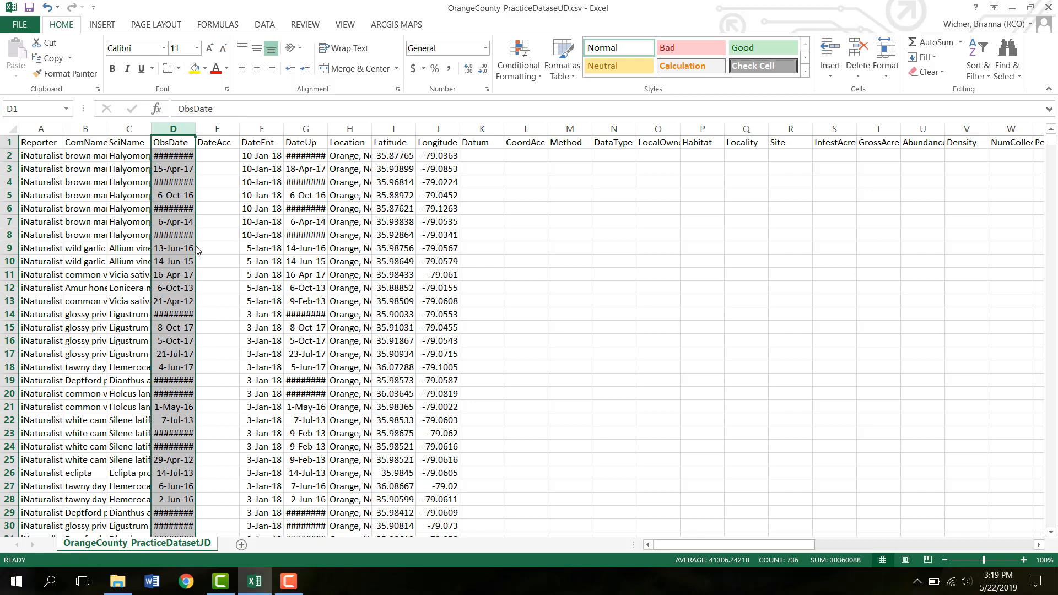
# - Delete the three adjacent date columns DateAcc, DateEnt and DateUp
pyautogui.click(216, 130)
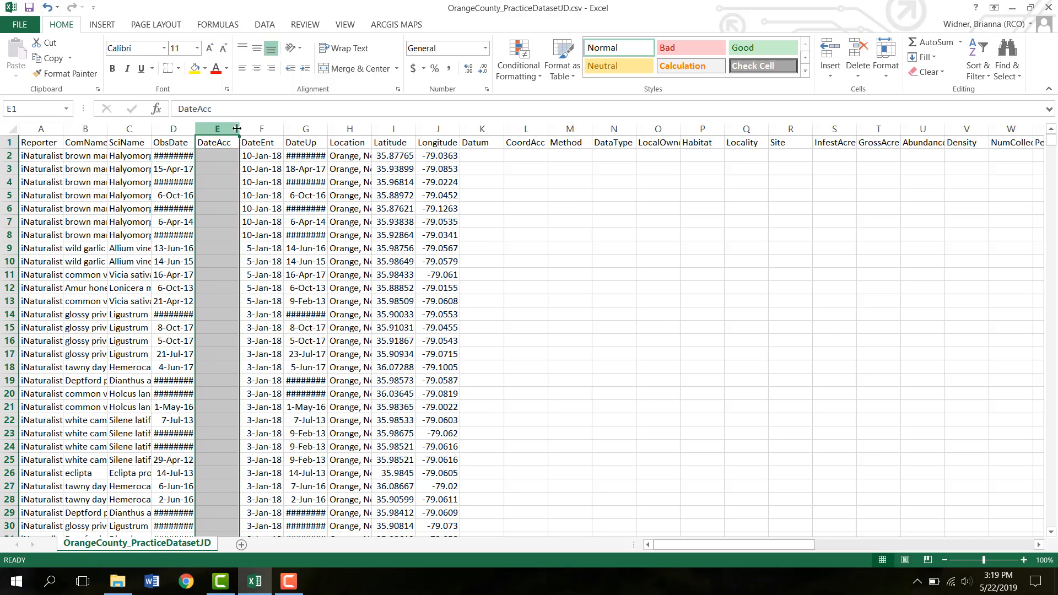
pyautogui.keyDown('shift'); pyautogui.click(300, 131); pyautogui.keyUp('shift')
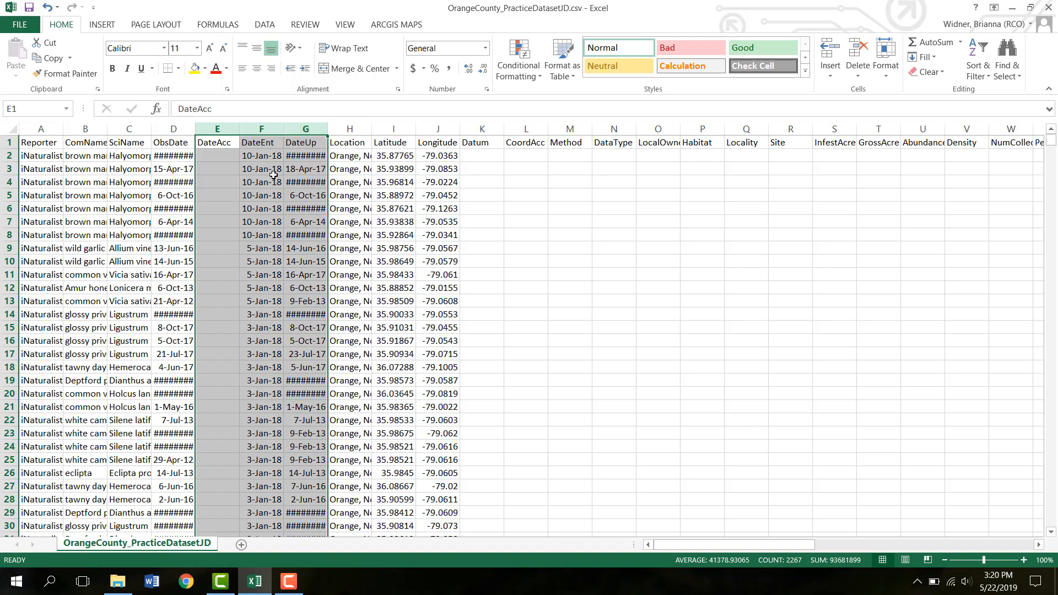
pyautogui.rightClick(275, 244)
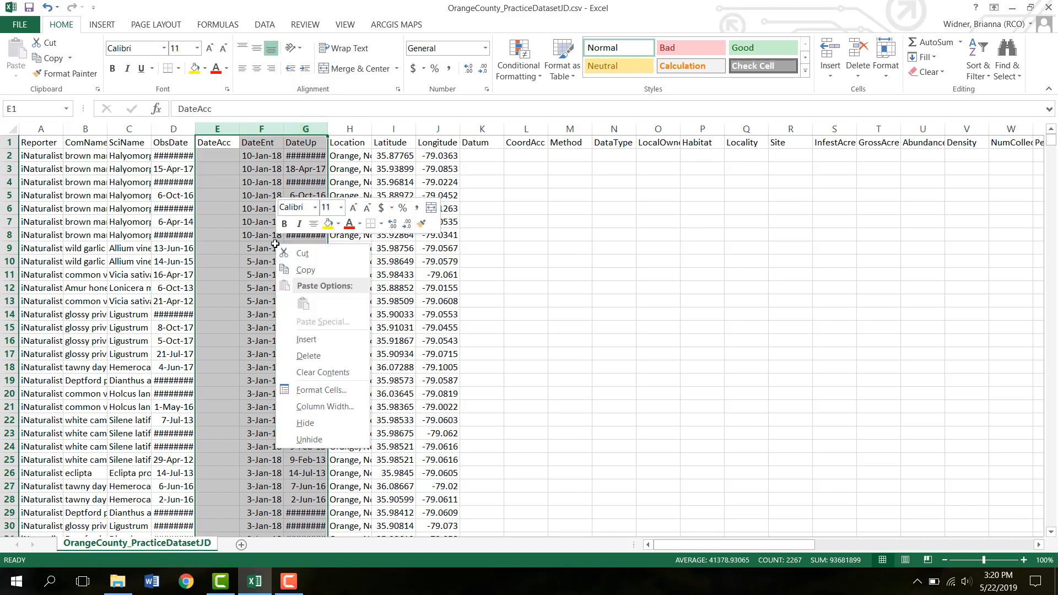
pyautogui.click(309, 355)
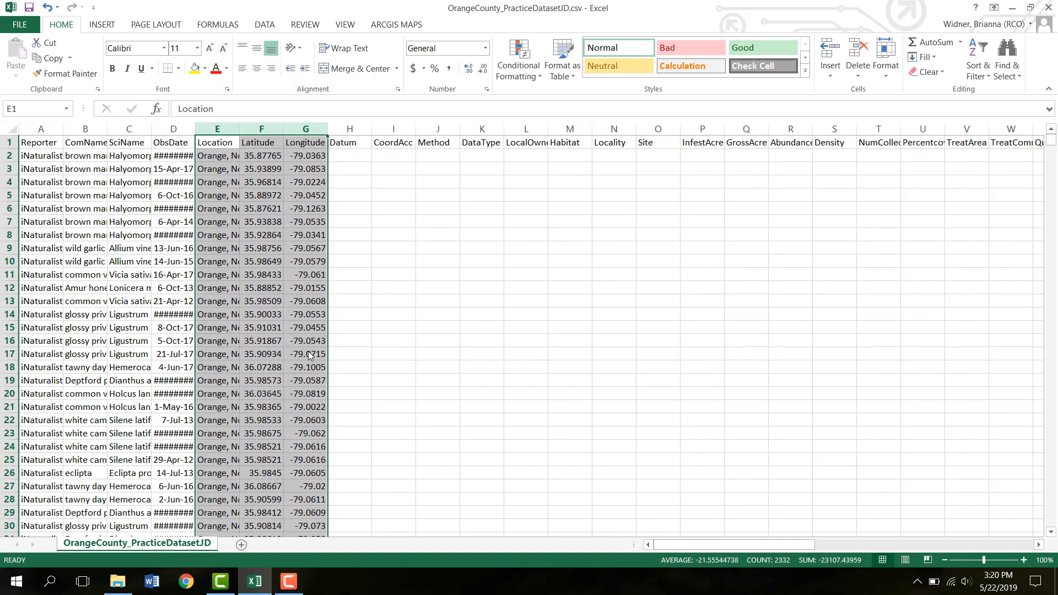
# - Delete columns I through AA, from CoordAcc to NumTraps
pyautogui.click(403, 128)
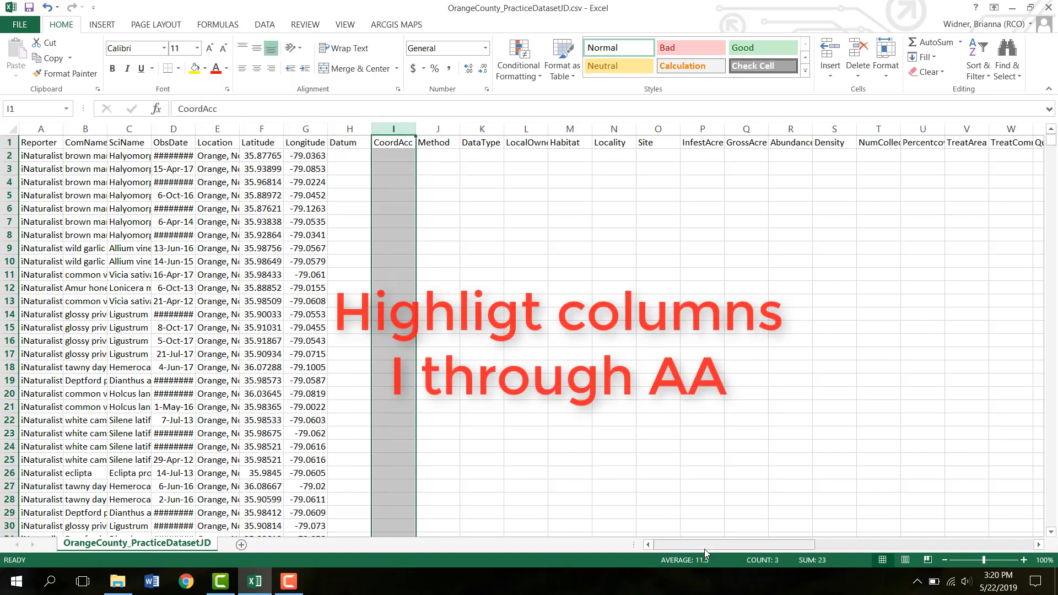
pyautogui.moveTo(705, 548); pyautogui.dragTo(767, 513)
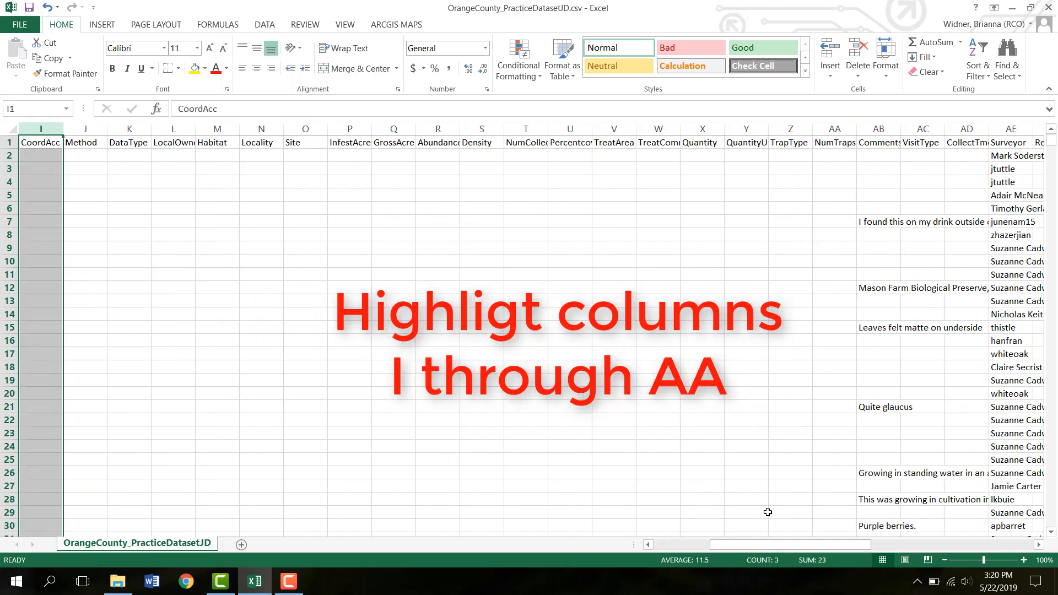
pyautogui.keyDown('shift'); pyautogui.click(842, 125); pyautogui.keyUp('shift')
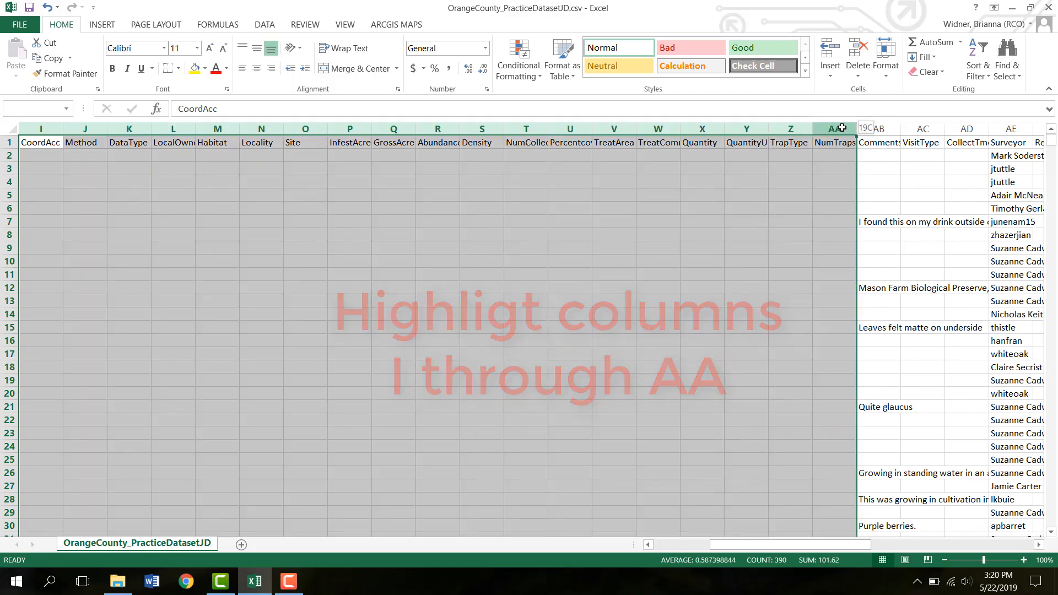
pyautogui.rightClick(695, 207)
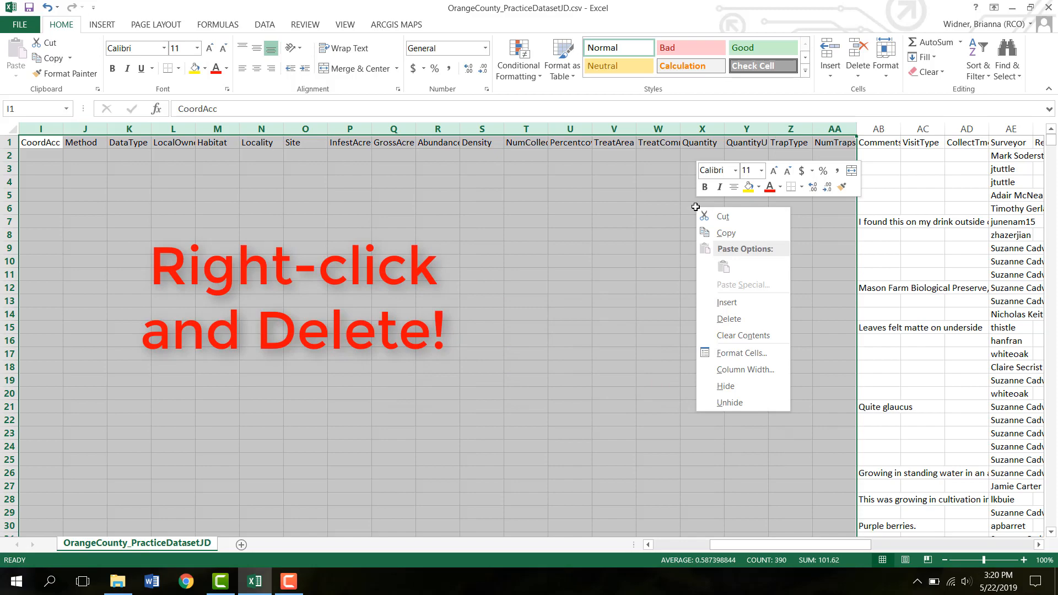
pyautogui.click(727, 318)
pyautogui.click(306, 301)
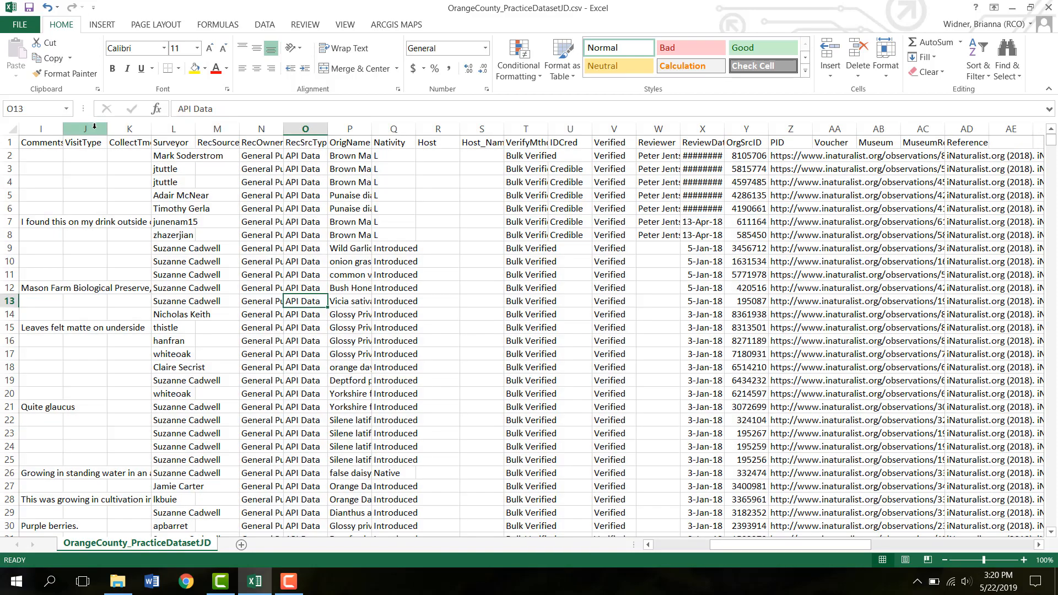
# - Delete columns J through AD, from VisitType to Reference, after the Comments column
pyautogui.click(94, 126)
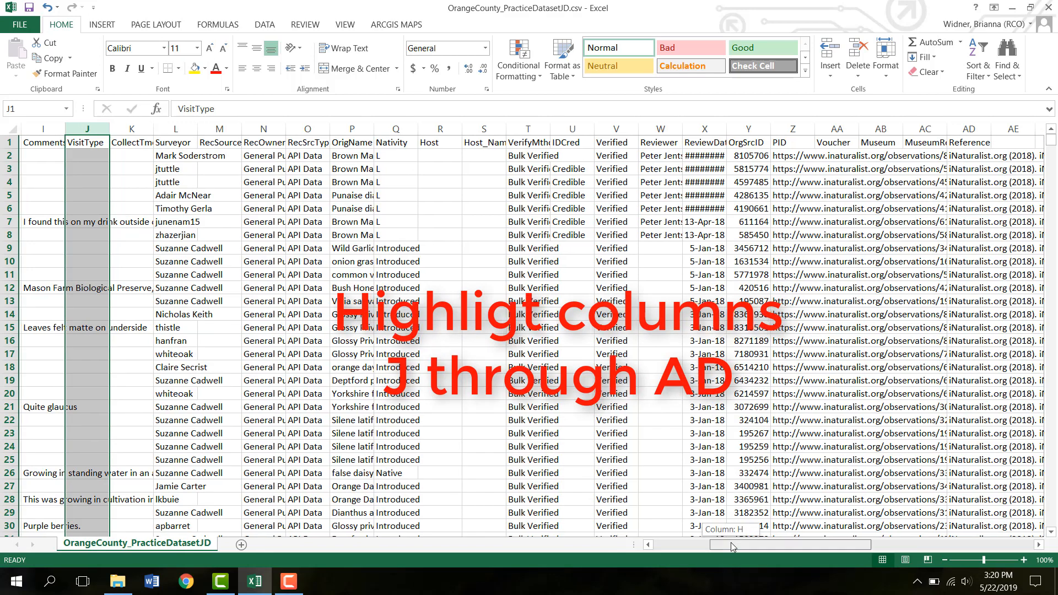
pyautogui.moveTo(730, 542); pyautogui.dragTo(749, 546)
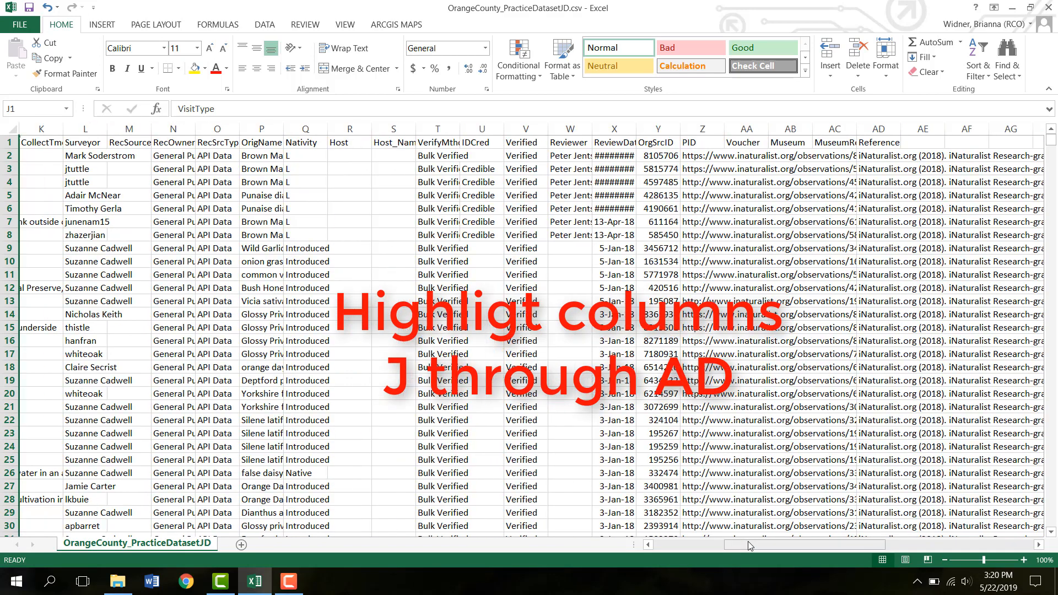
pyautogui.keyDown('shift'); pyautogui.click(891, 127); pyautogui.keyUp('shift')
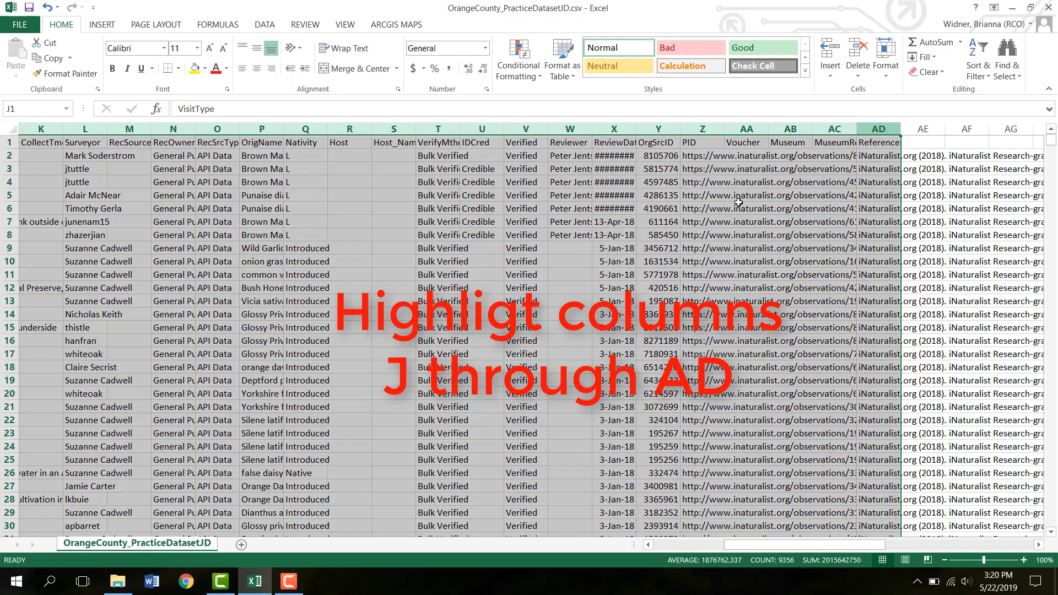
pyautogui.rightClick(668, 227)
pyautogui.click(685, 343)
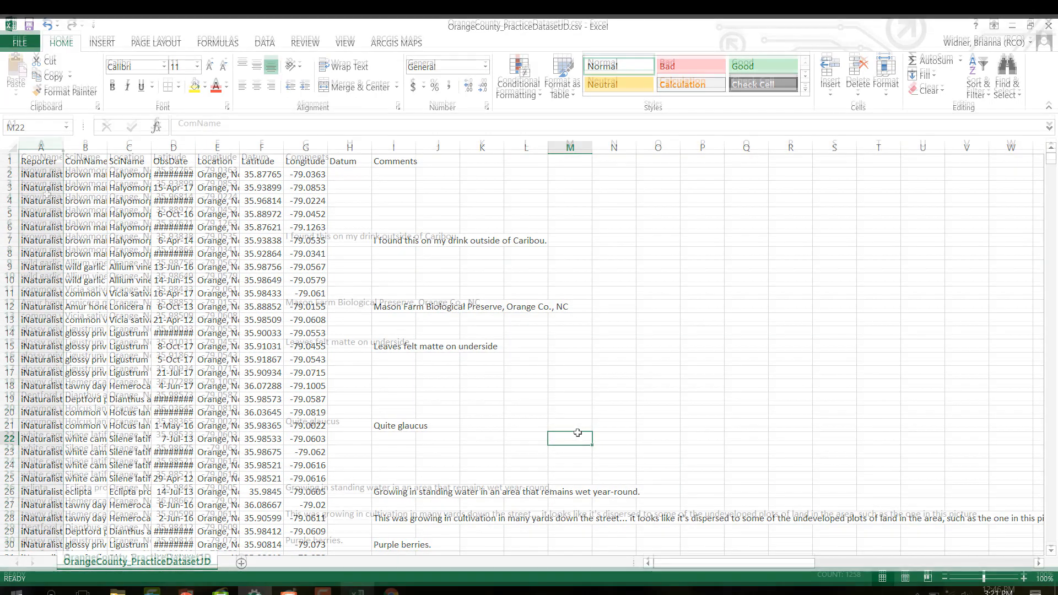
# - Select the heading row and save the cleaned dataset, keeping the CSV (Comma delimited) format
pyautogui.click(13, 156)
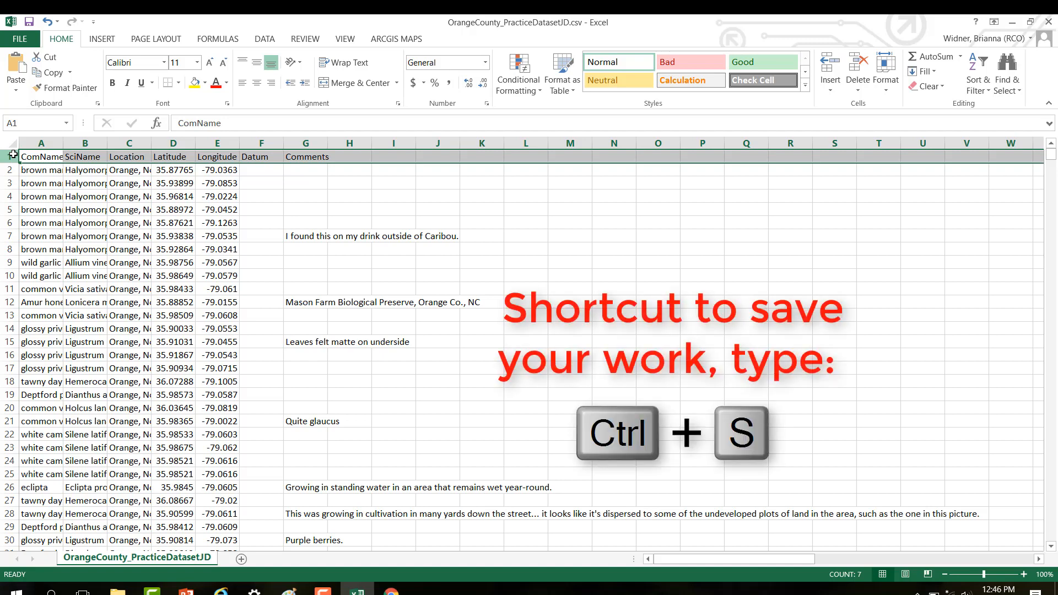
pyautogui.hotkey('ctrl', 's')
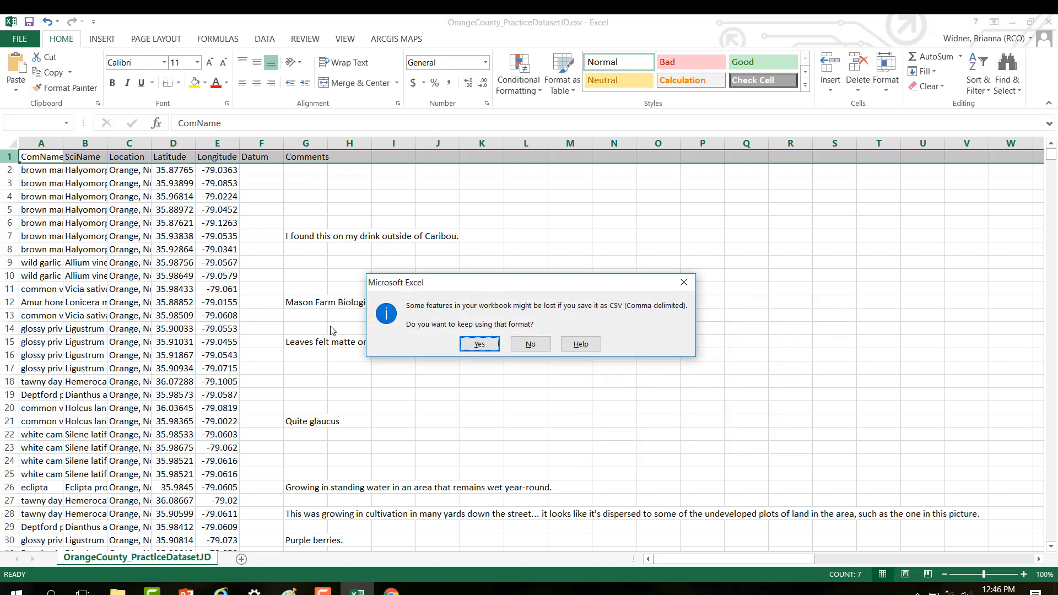
pyautogui.click(479, 345)
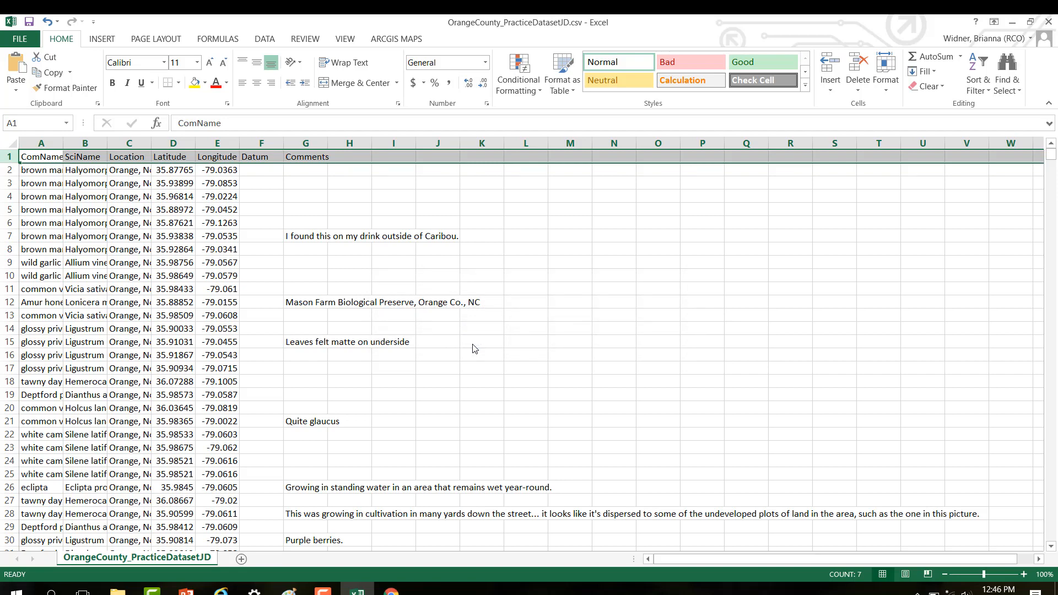